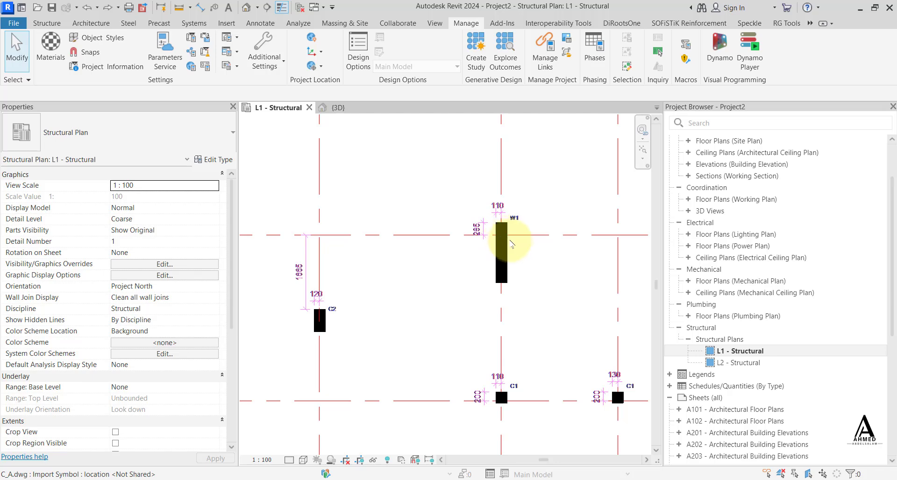
Open Dynamo Player and place it beside the L1 - Structural plan
{"action": "scroll", "coordinate": [511, 243], "scroll_direction": "down", "scroll_amount": 2}
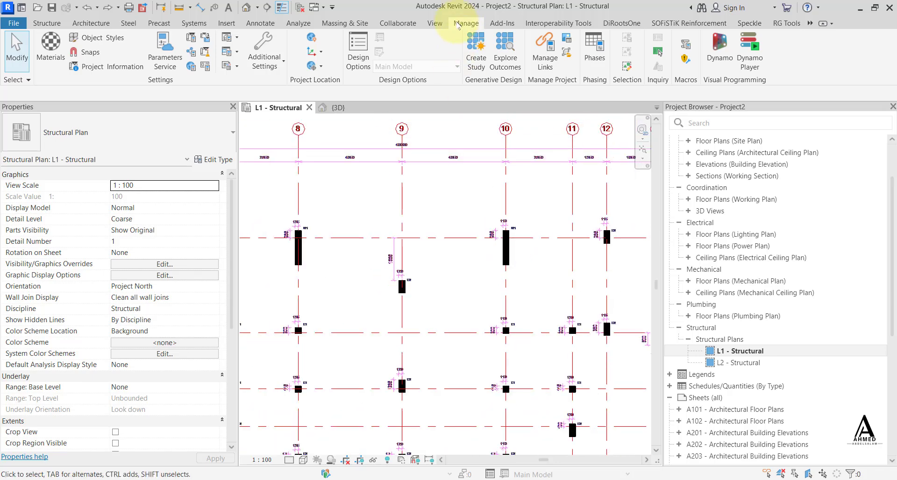
{"action": "left_click", "coordinate": [746, 44]}
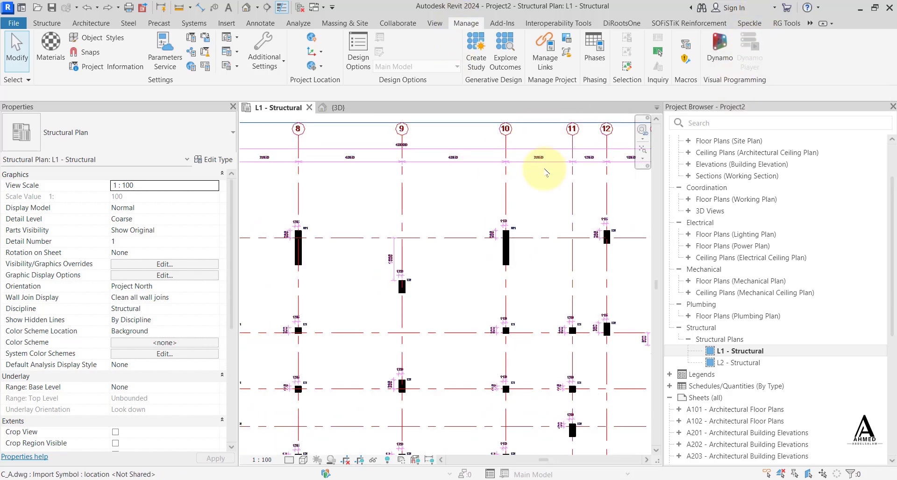
{"action": "scroll", "coordinate": [512, 346], "scroll_direction": "down", "scroll_amount": 2}
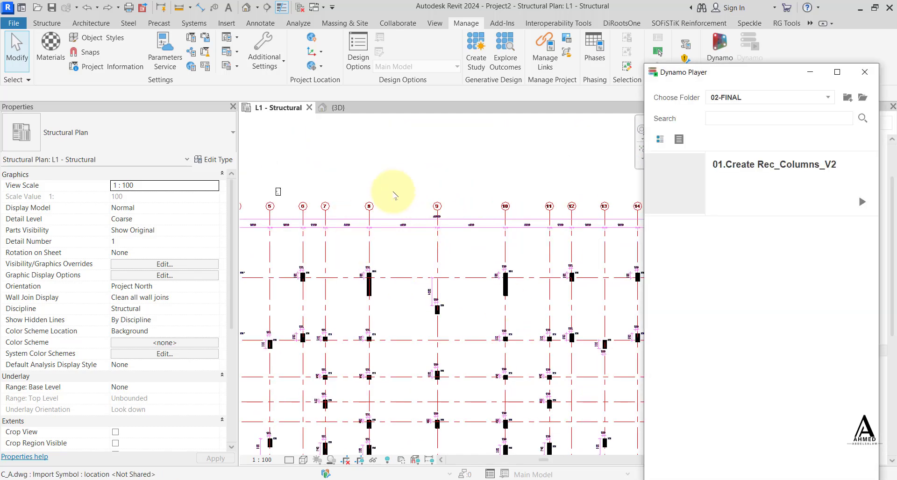
{"action": "scroll", "coordinate": [465, 267], "scroll_direction": "down", "scroll_amount": 2}
{"action": "scroll", "coordinate": [423, 268], "scroll_direction": "down", "scroll_amount": 1}
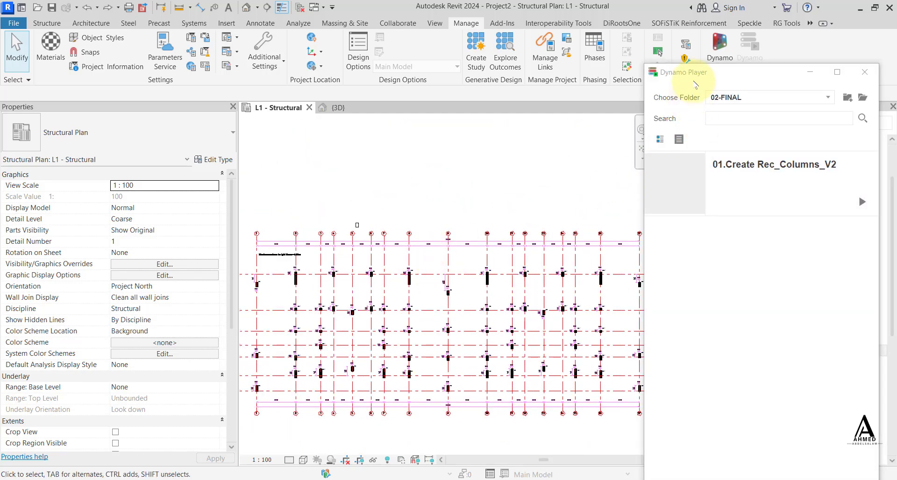
{"action": "left_click_drag", "start_coordinate": [693, 75], "coordinate": [676, 54]}
{"action": "mouse_move", "coordinate": [691, 155]}
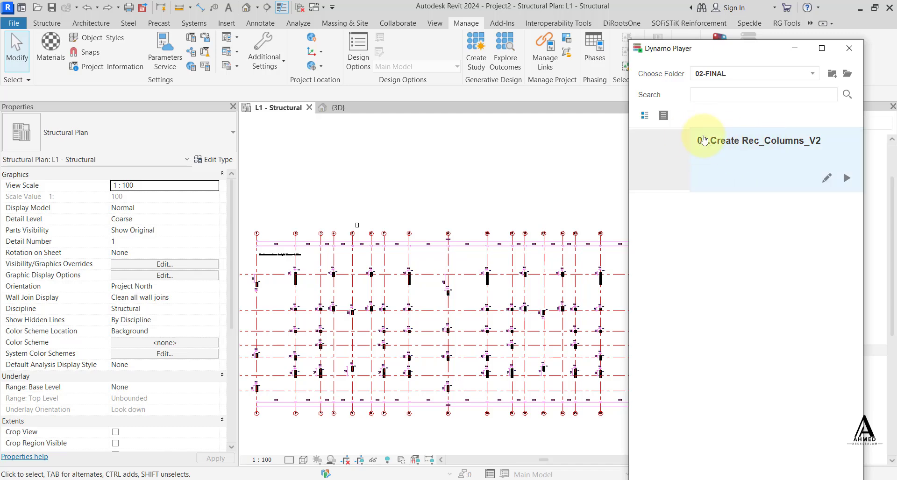
{"action": "middle_click_drag", "start_coordinate": [545, 236], "coordinate": [535, 247]}
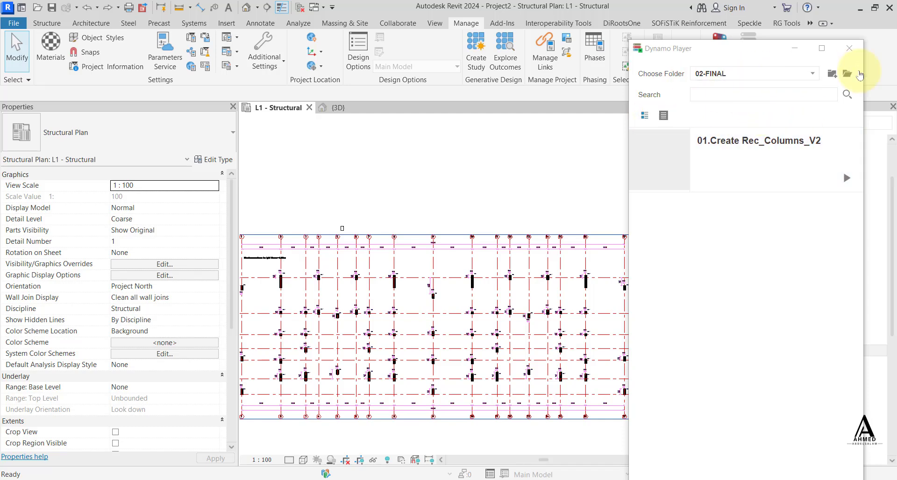
Look at how a script folder is added to Dynamo Player, closing the folder picker and folder manager without adding one
{"action": "left_click_drag", "start_coordinate": [740, 50], "coordinate": [739, 42]}
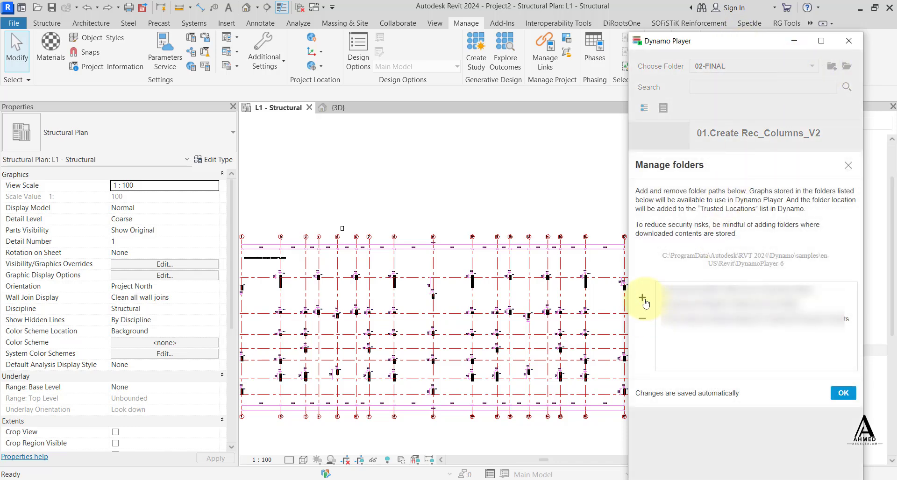
{"action": "left_click", "coordinate": [643, 300]}
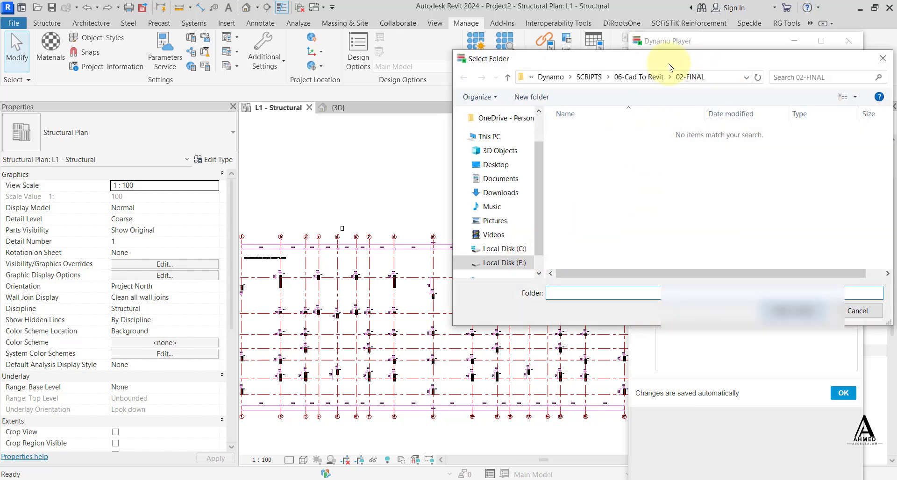
{"action": "left_click_drag", "start_coordinate": [671, 67], "coordinate": [624, 65]}
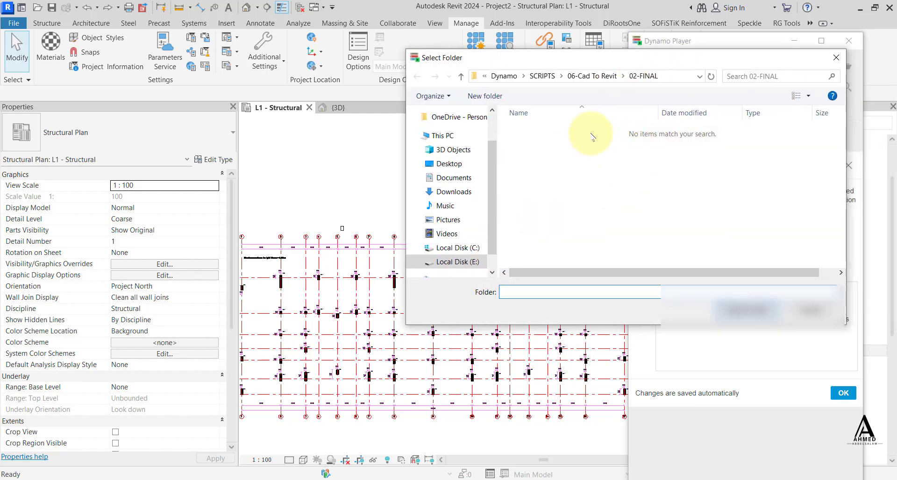
{"action": "left_click", "coordinate": [837, 57]}
{"action": "left_click", "coordinate": [849, 166]}
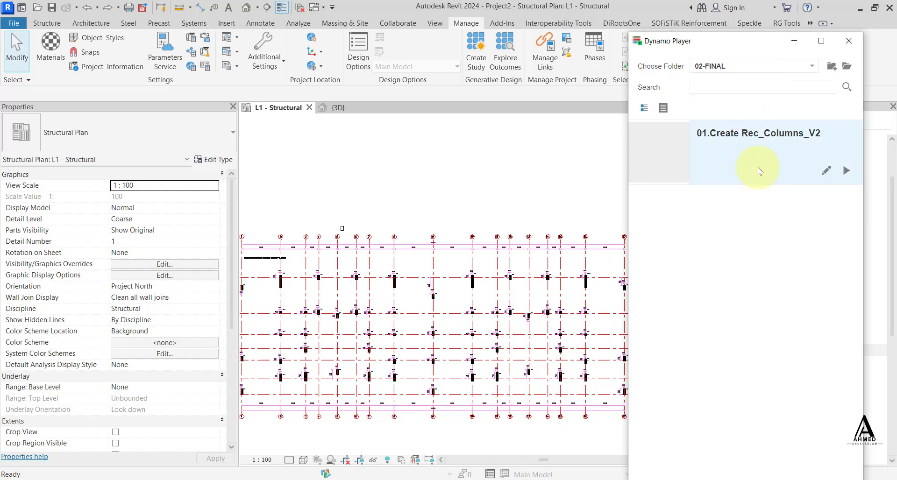
Open the inputs of the 01.Create Rec_Columns_V2 script and place its window clear of the plan
{"action": "left_click", "coordinate": [736, 133]}
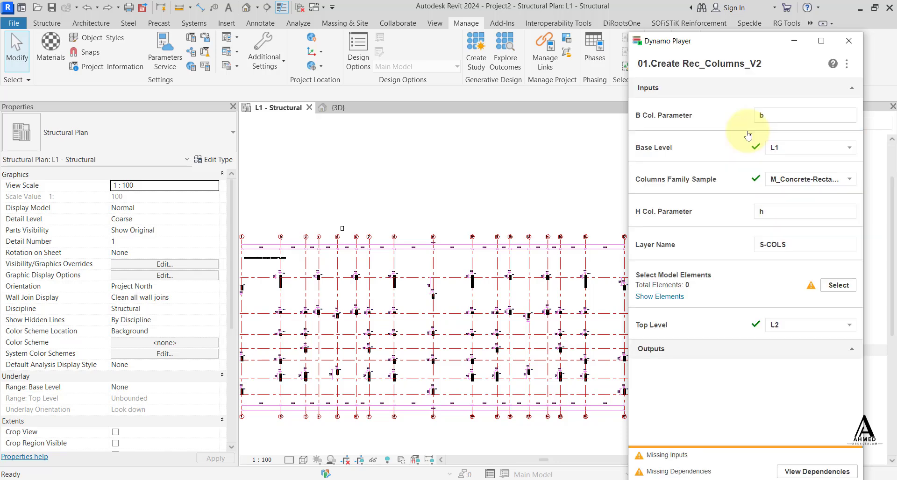
{"action": "left_click_drag", "start_coordinate": [743, 44], "coordinate": [516, 63]}
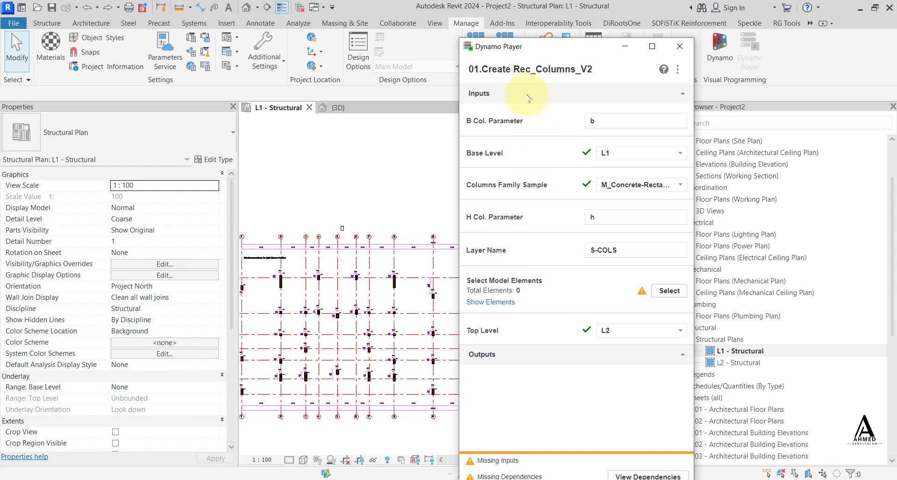
{"action": "left_click_drag", "start_coordinate": [539, 48], "coordinate": [716, 18]}
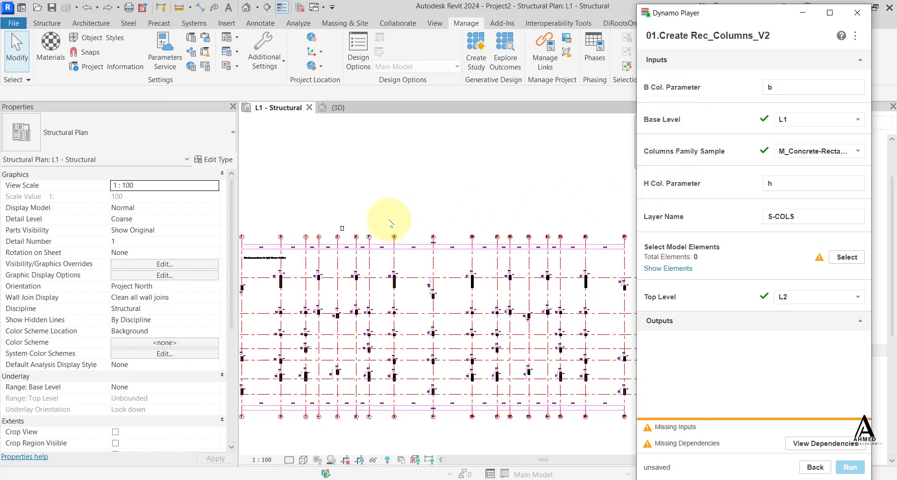
Check the b and h dimension parameters in the type properties of the sample rectangular column above the grid
{"action": "middle_click_drag", "start_coordinate": [368, 237], "coordinate": [397, 233]}
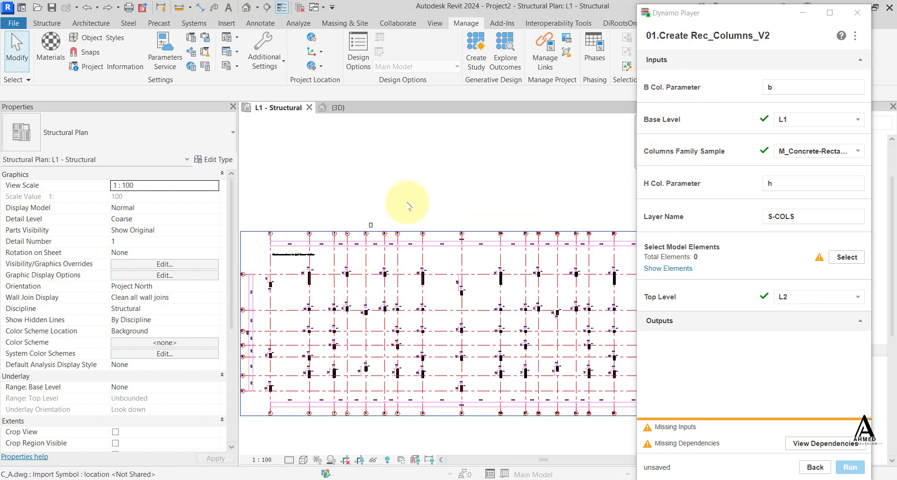
{"action": "scroll", "coordinate": [341, 250], "scroll_direction": "up", "scroll_amount": 5}
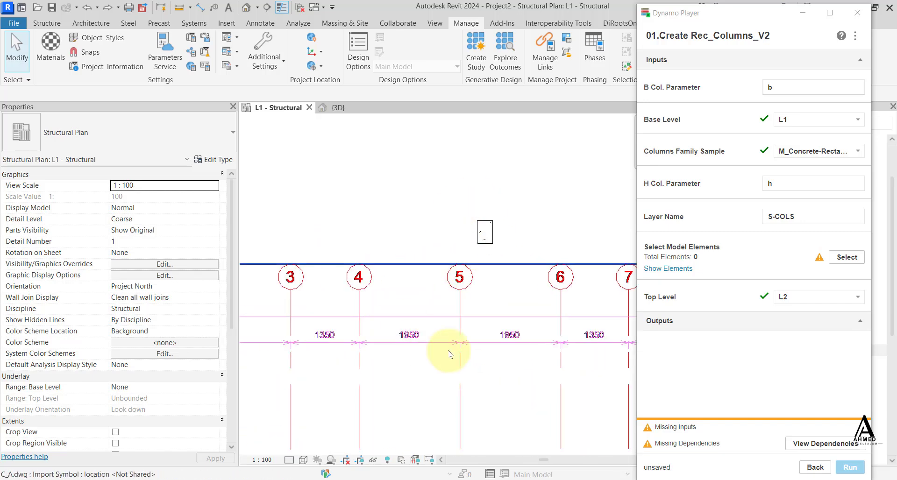
{"action": "scroll", "coordinate": [458, 271], "scroll_direction": "up", "scroll_amount": 1}
{"action": "left_click", "coordinate": [479, 227]}
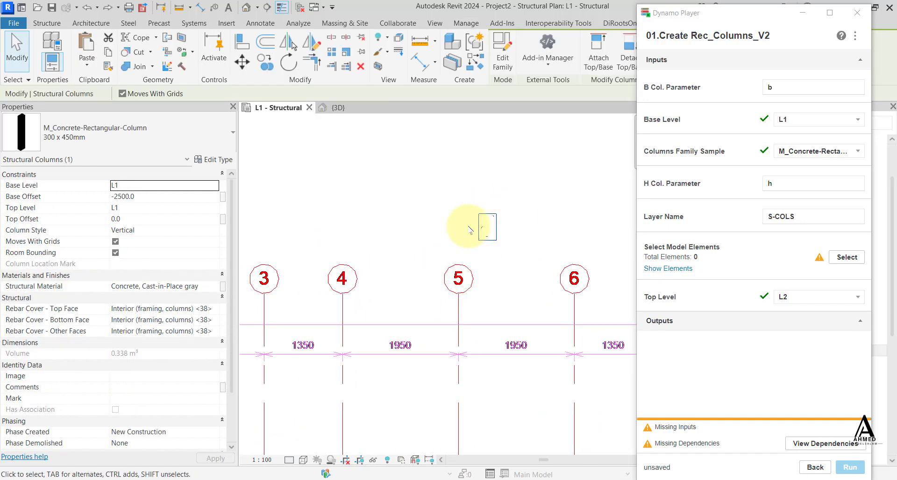
{"action": "left_click", "coordinate": [213, 159]}
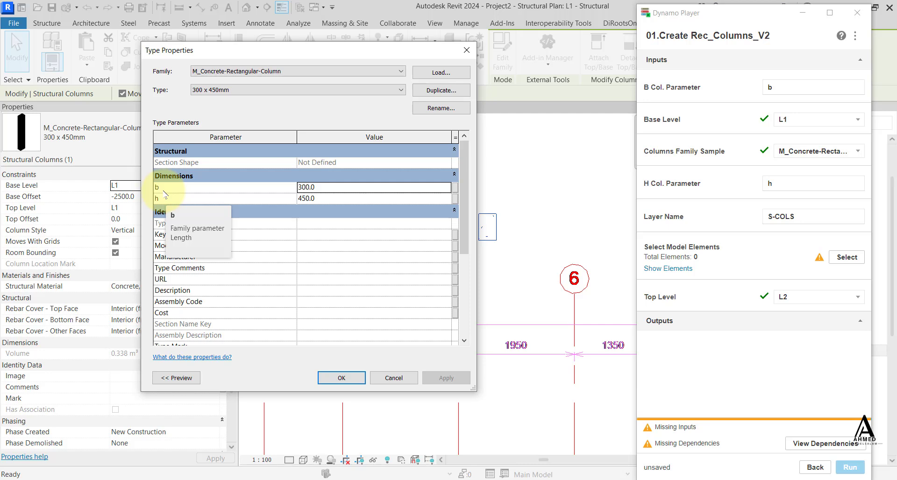
{"action": "left_click", "coordinate": [468, 53]}
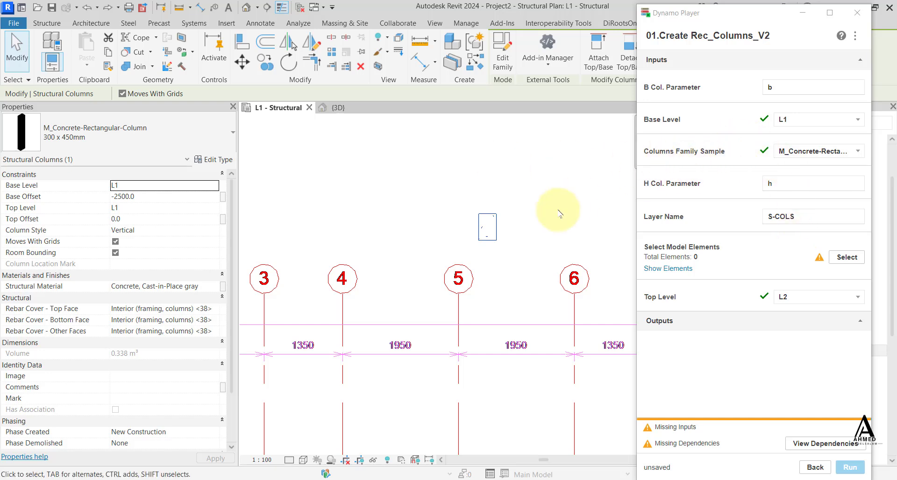
Review the types available for the sample M_Concrete-Rectangular-Column, keep its current type and deselect it
{"action": "middle_click_drag", "start_coordinate": [525, 229], "coordinate": [532, 224]}
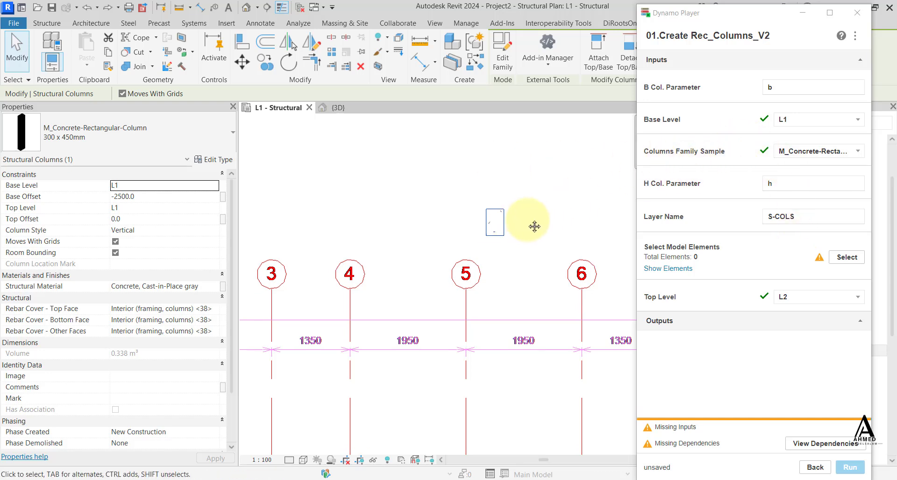
{"action": "left_click", "coordinate": [511, 205]}
{"action": "left_click", "coordinate": [494, 220]}
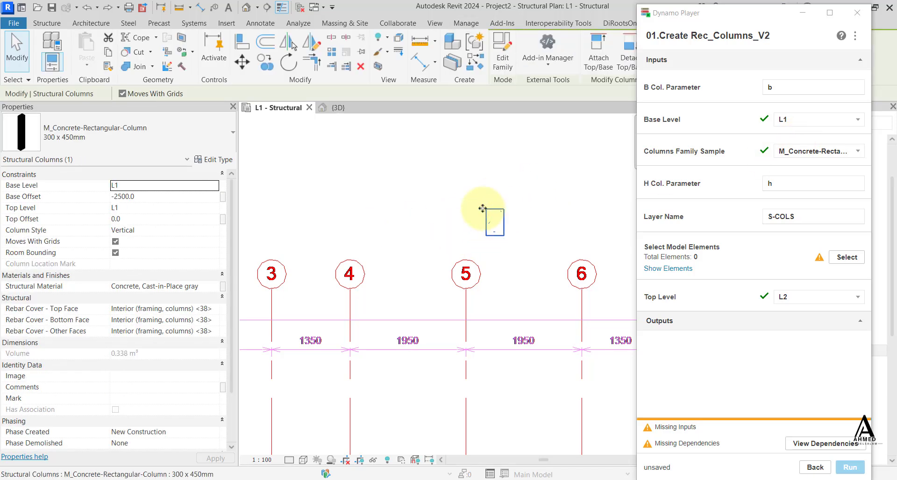
{"action": "left_click", "coordinate": [93, 136]}
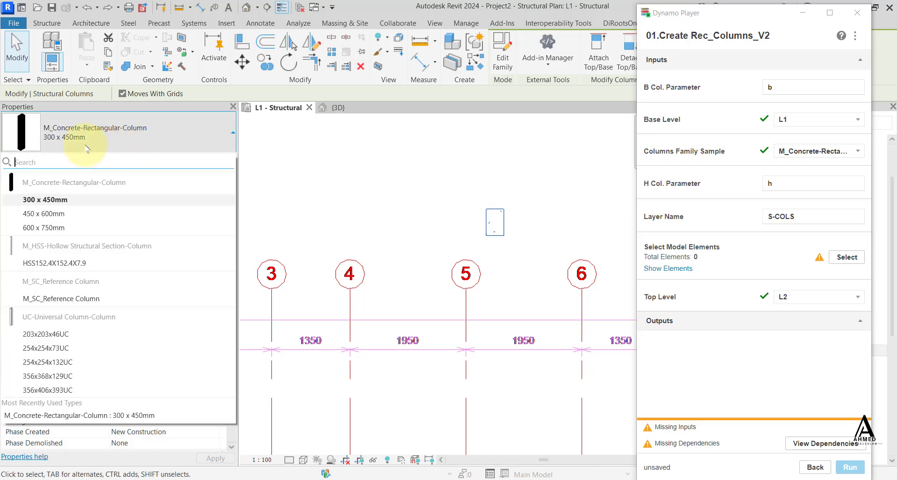
{"action": "left_click", "coordinate": [437, 237]}
{"action": "left_click", "coordinate": [446, 236]}
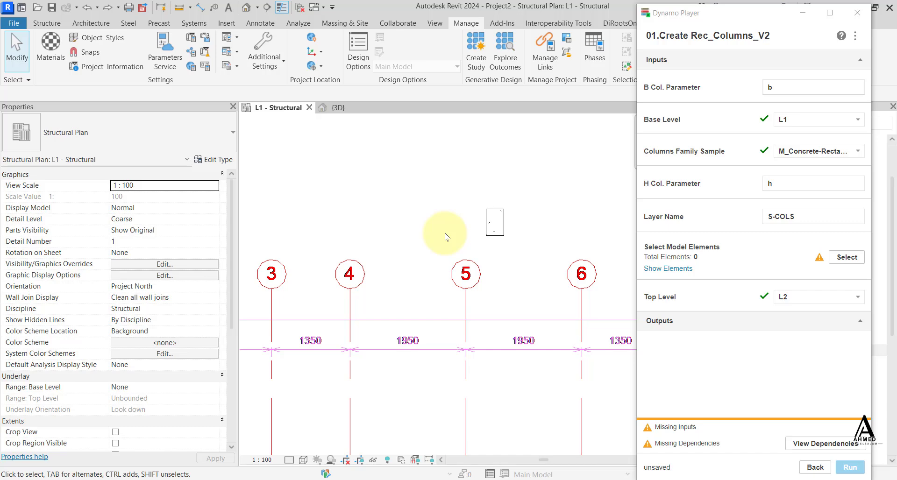
Look at the option for duplicating the sample column's 300 x 450mm type, and close the dialogs without creating a type
{"action": "left_click", "coordinate": [497, 214]}
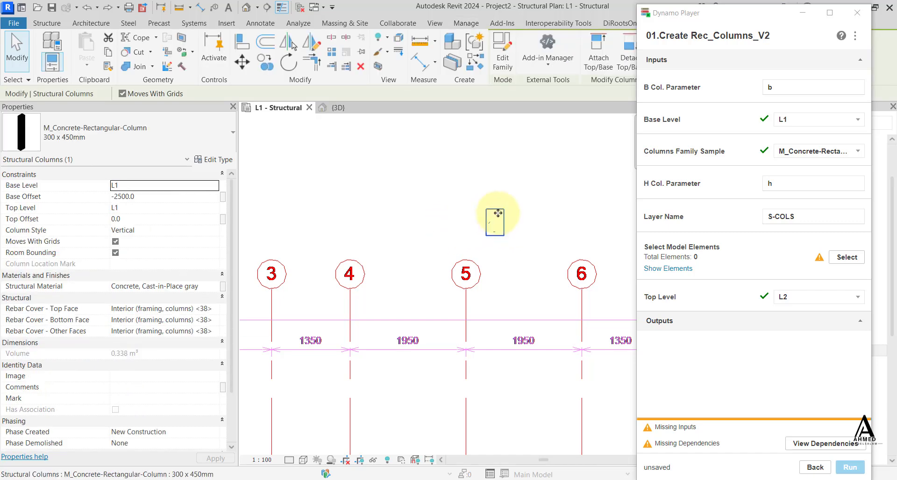
{"action": "left_click", "coordinate": [218, 159]}
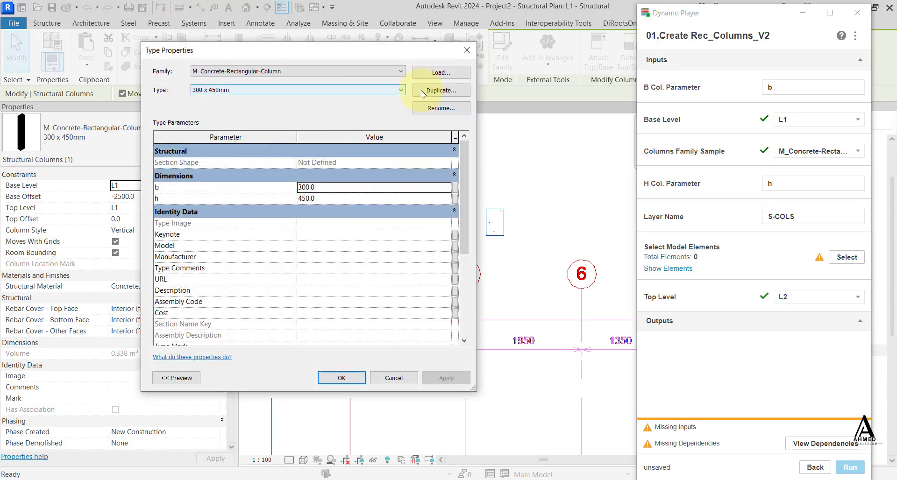
{"action": "left_click", "coordinate": [423, 91]}
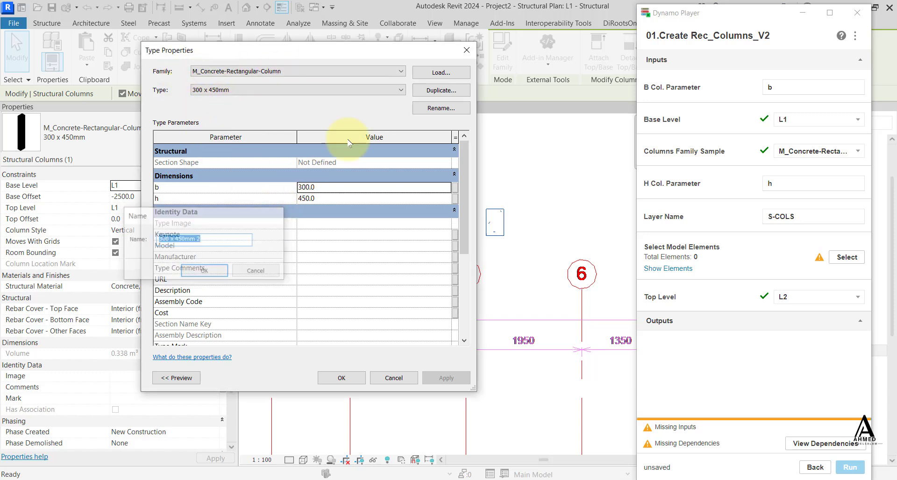
{"action": "key", "text": "Escape"}
{"action": "left_click", "coordinate": [466, 50]}
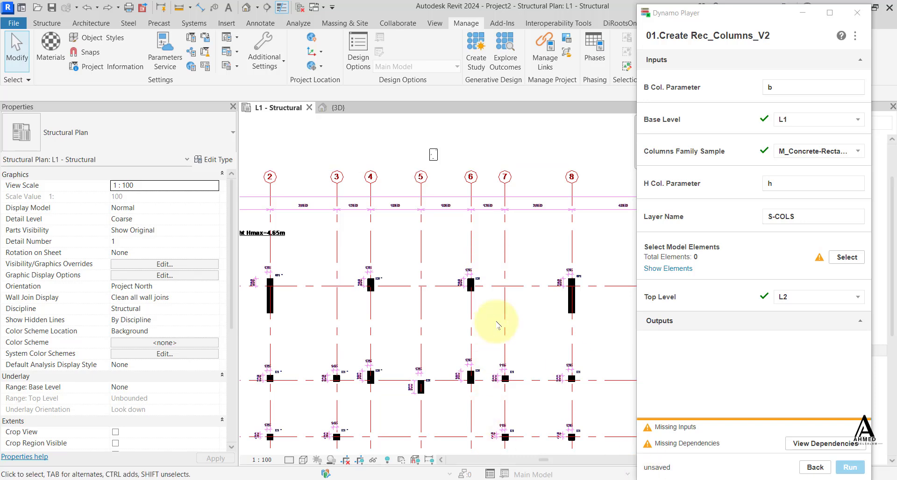
Query the outline of a C2 column in the imported C_A.dwg drawing to read its layer name
{"action": "middle_click_drag", "start_coordinate": [500, 288], "coordinate": [487, 248]}
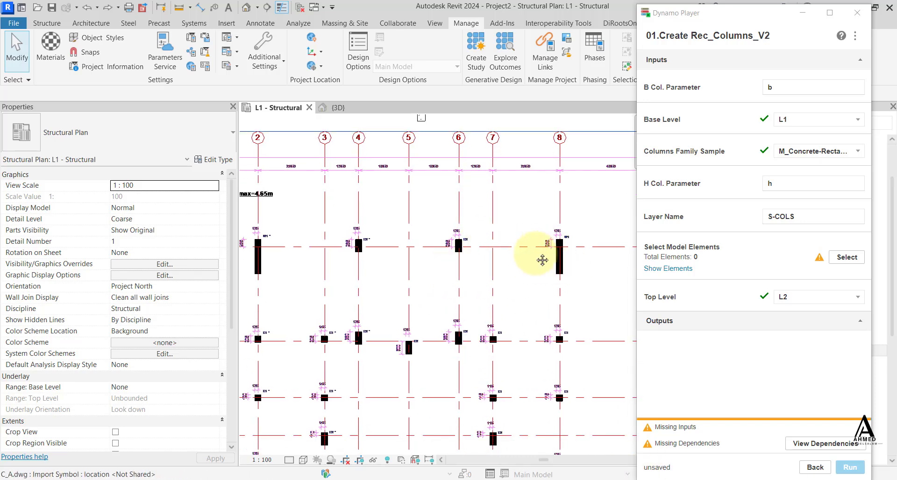
{"action": "middle_click_drag", "start_coordinate": [543, 260], "coordinate": [523, 273]}
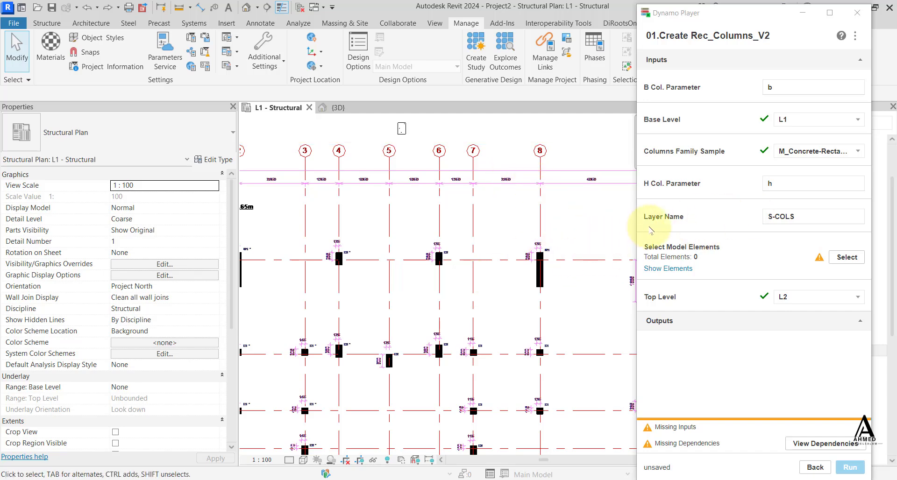
{"action": "scroll", "coordinate": [518, 263], "scroll_direction": "up", "scroll_amount": 3}
{"action": "scroll", "coordinate": [367, 264], "scroll_direction": "up", "scroll_amount": 2}
{"action": "middle_click_drag", "start_coordinate": [358, 270], "coordinate": [457, 306]}
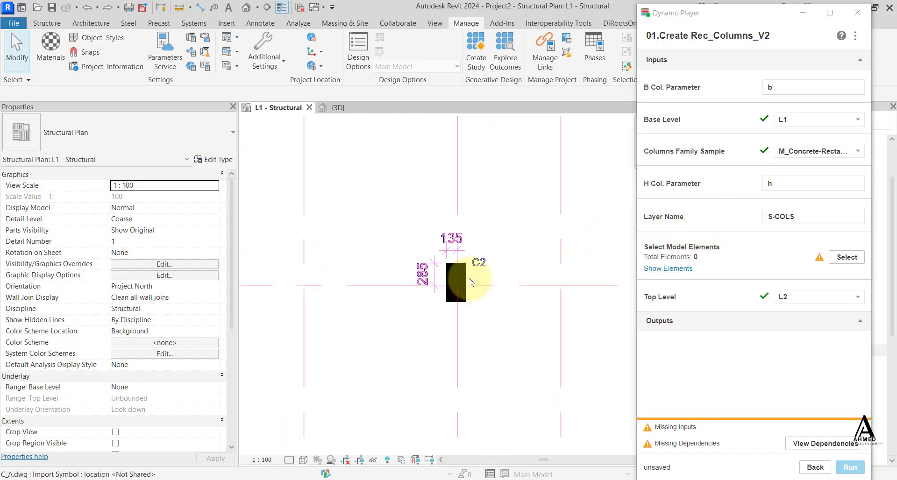
{"action": "left_click", "coordinate": [470, 281]}
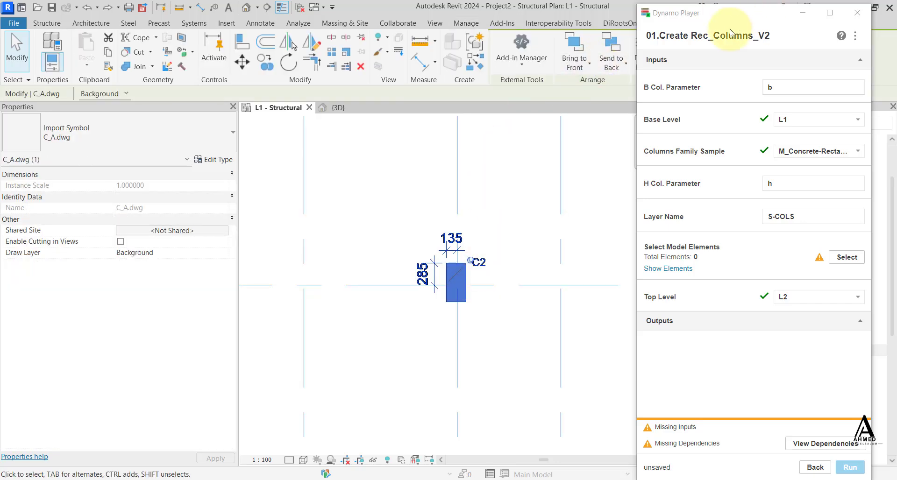
{"action": "left_click_drag", "start_coordinate": [731, 19], "coordinate": [245, 121]}
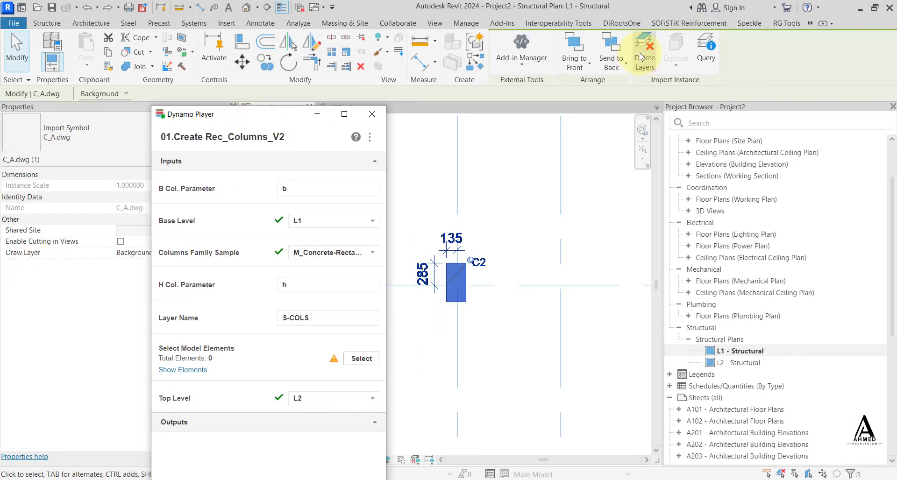
{"action": "left_click", "coordinate": [705, 47]}
{"action": "scroll", "coordinate": [454, 266], "scroll_direction": "up", "scroll_amount": 2}
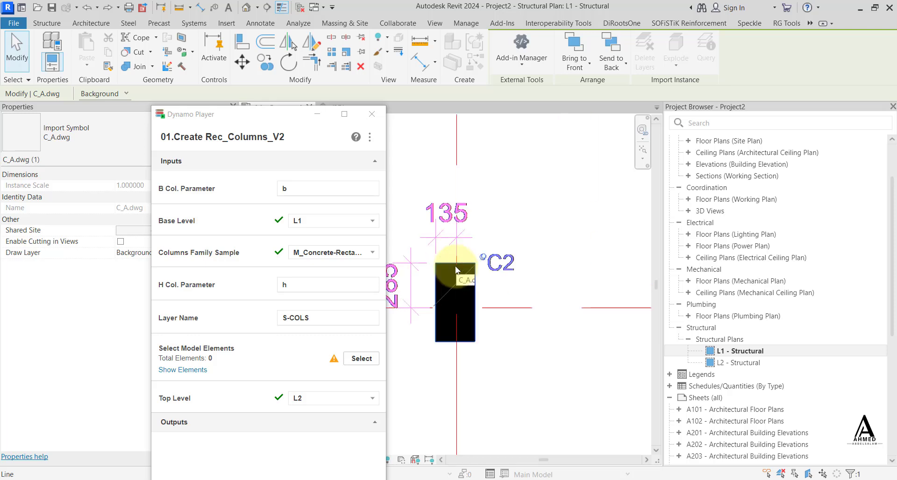
{"action": "scroll", "coordinate": [453, 268], "scroll_direction": "up", "scroll_amount": 1}
{"action": "left_click", "coordinate": [447, 262]}
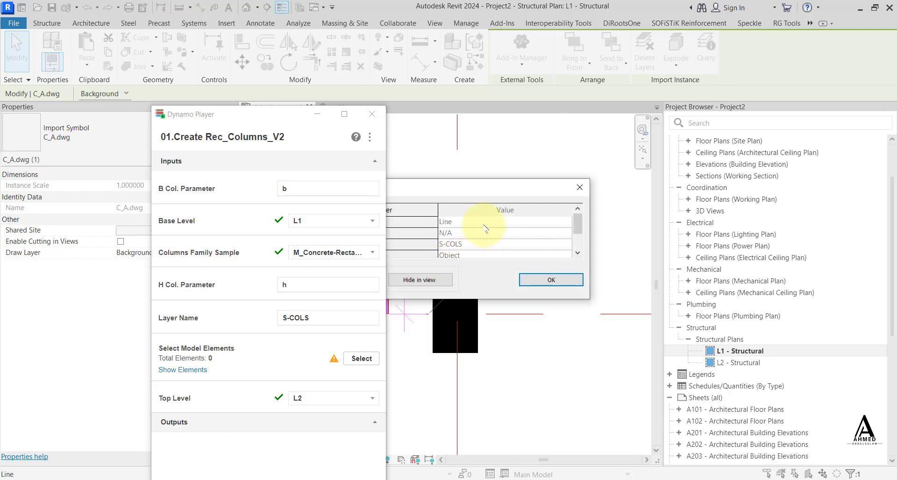
Copy the layer name S-COLS from the import query into the script's Layer Name input and close the query
{"action": "left_click_drag", "start_coordinate": [458, 186], "coordinate": [638, 173]}
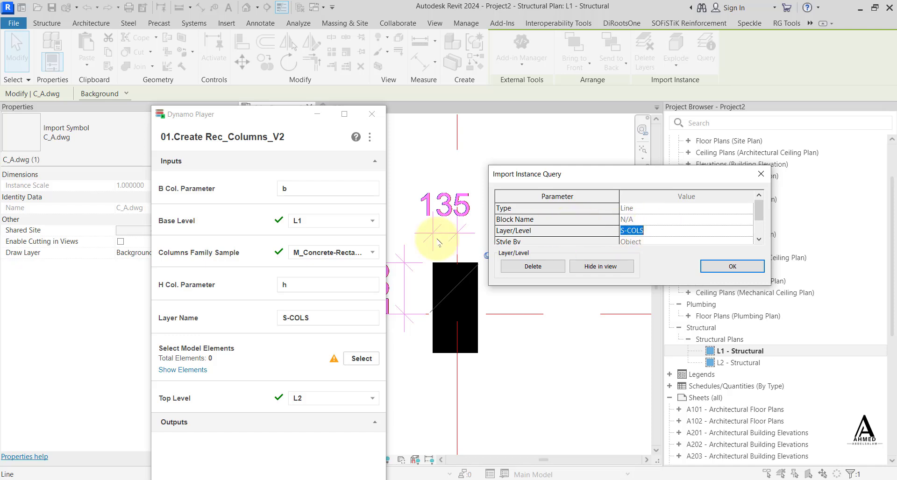
{"action": "left_click", "coordinate": [299, 318]}
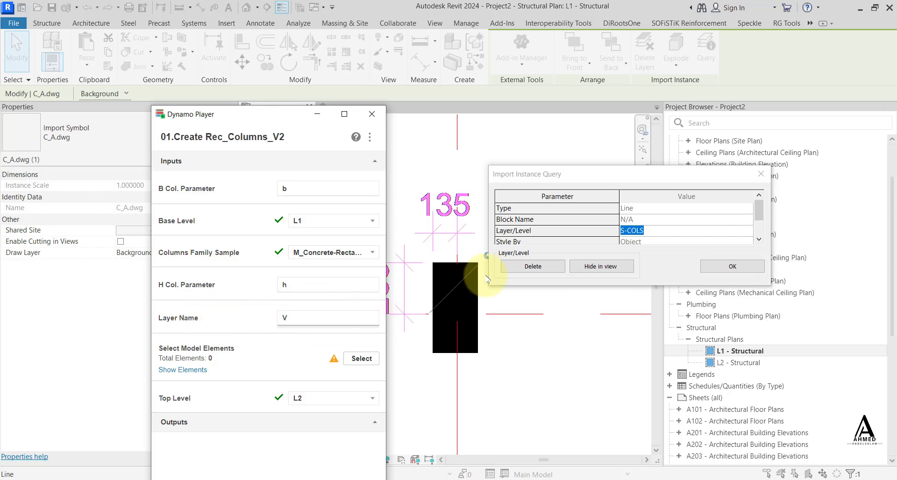
{"action": "double_click", "coordinate": [683, 230]}
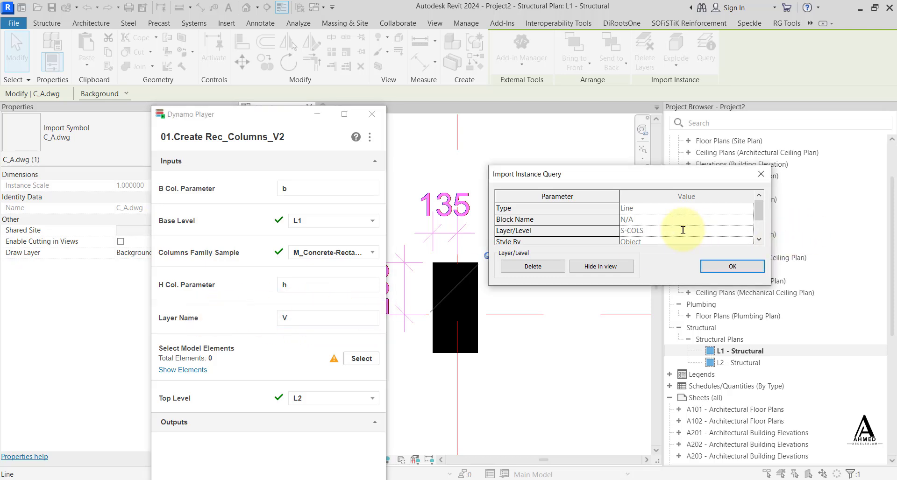
{"action": "left_click_drag", "start_coordinate": [683, 230], "coordinate": [591, 231]}
{"action": "key", "text": "ctrl+c"}
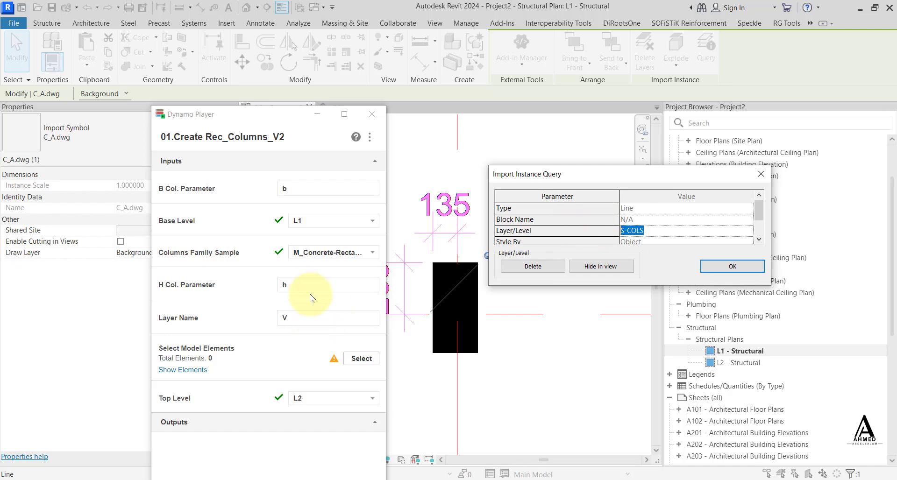
{"action": "double_click", "coordinate": [294, 319]}
{"action": "key", "text": "ctrl+v"}
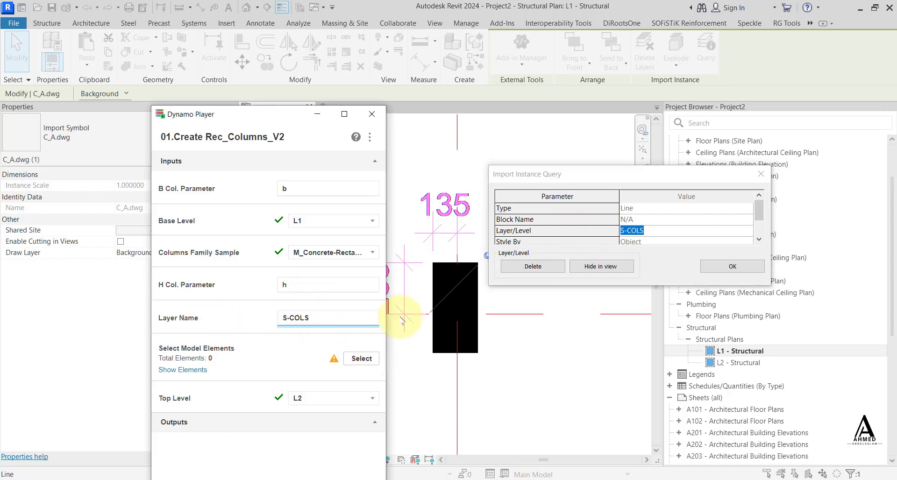
{"action": "left_click", "coordinate": [732, 267]}
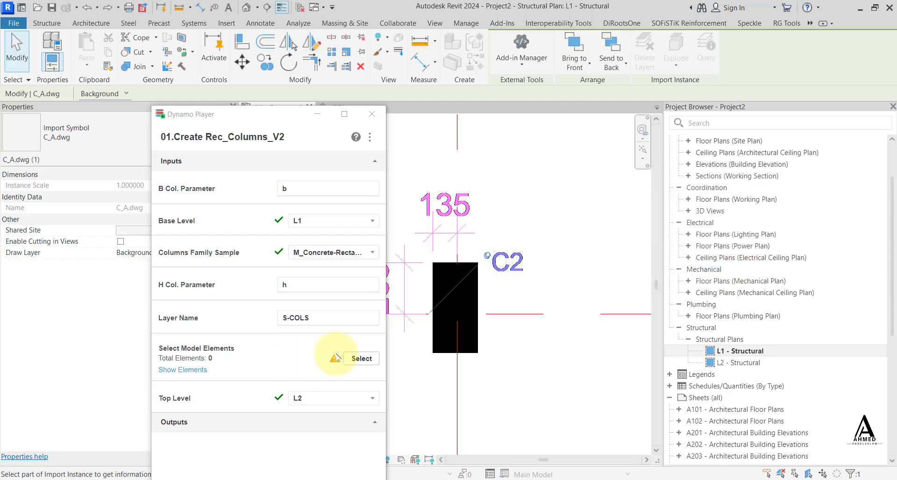
Pick the imported C_A.dwg drawing in the plan as the script's Select Model Elements input
{"action": "left_click", "coordinate": [354, 358]}
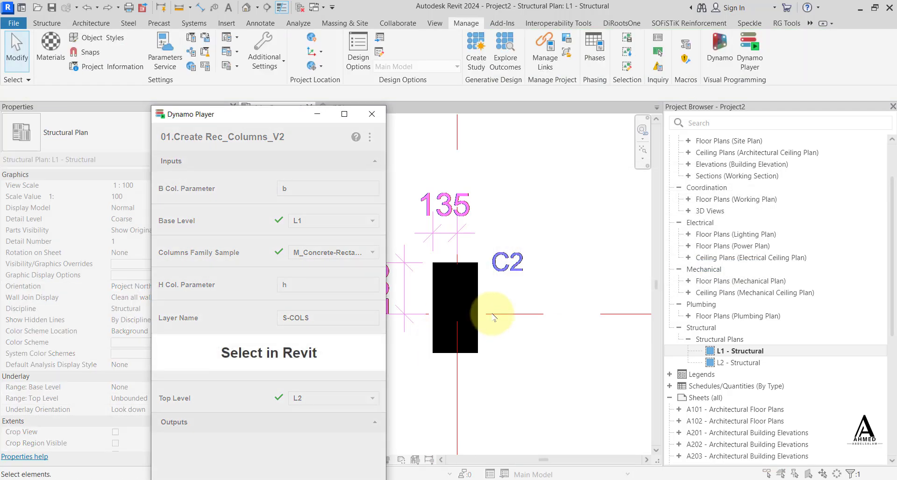
{"action": "scroll", "coordinate": [514, 290], "scroll_direction": "down", "scroll_amount": 5}
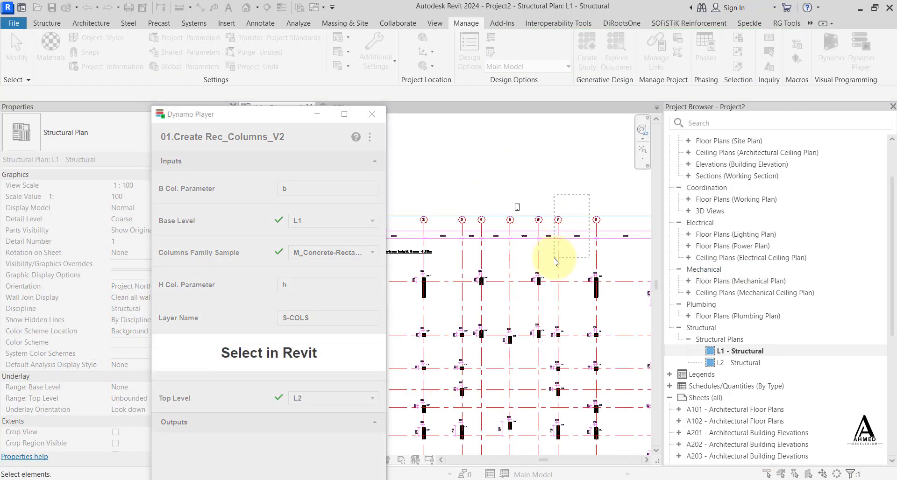
{"action": "left_click", "coordinate": [557, 252]}
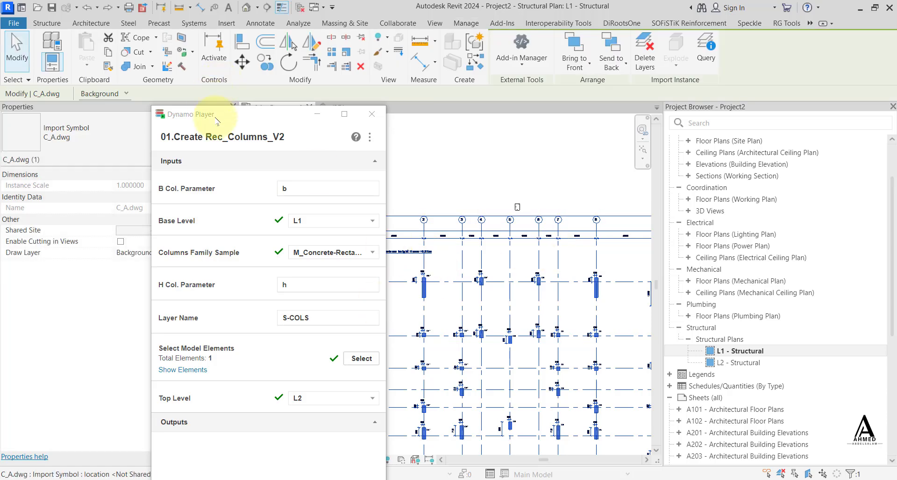
Move the Dynamo Player window clear of the plan and run the 01.Create Rec_Columns_V2 script
{"action": "left_click_drag", "start_coordinate": [217, 122], "coordinate": [723, 31]}
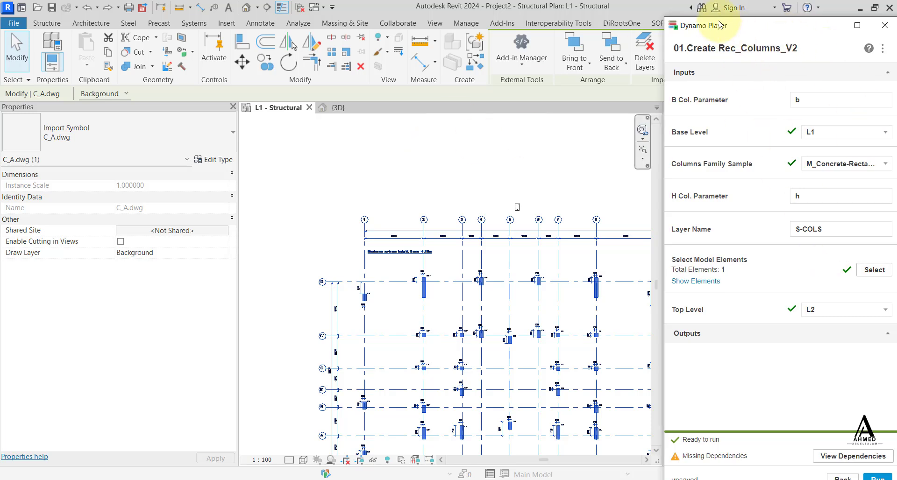
{"action": "left_click_drag", "start_coordinate": [721, 24], "coordinate": [705, 16]}
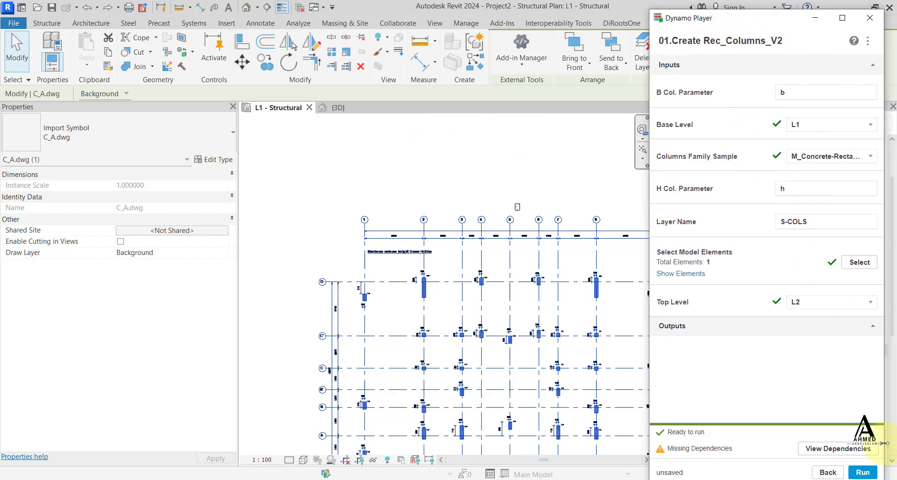
{"action": "left_click", "coordinate": [863, 473]}
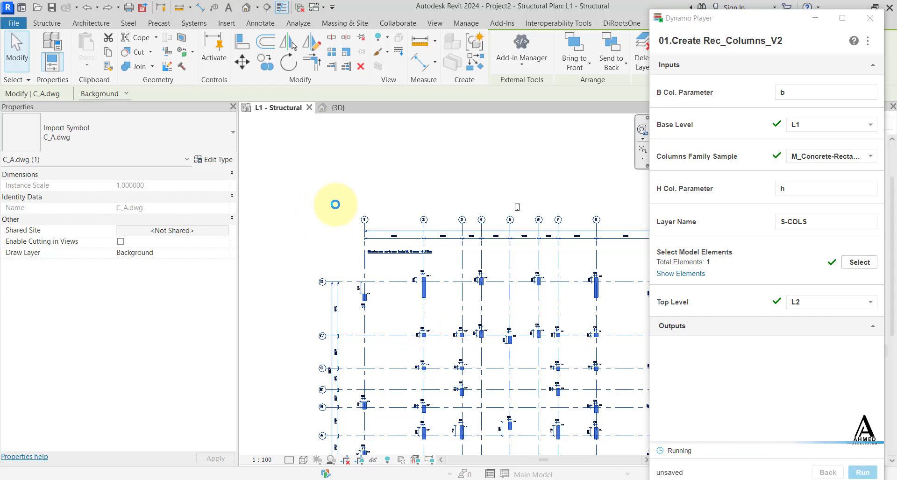
Inspect the generated columns in the L1 structural plan, checking the types of several against the drawing, and clear the selection
{"action": "scroll", "coordinate": [388, 243], "scroll_direction": "up", "scroll_amount": 5}
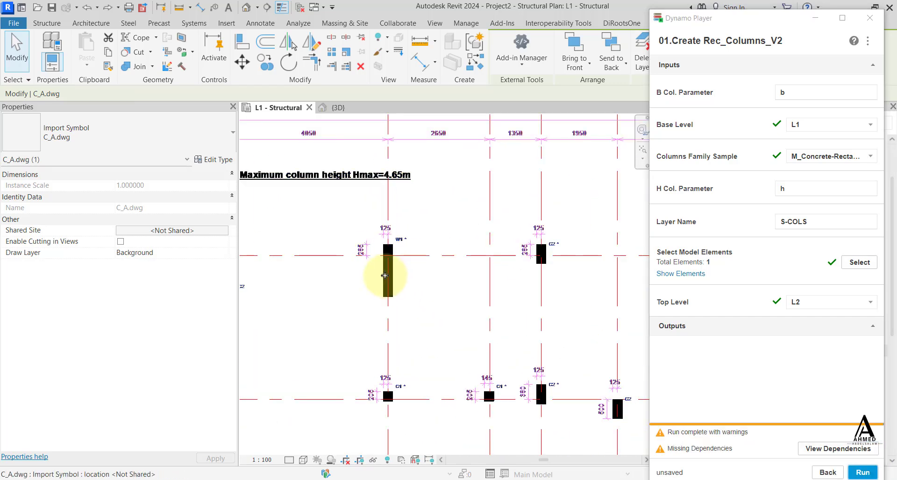
{"action": "key", "text": "Escape"}
{"action": "left_click", "coordinate": [388, 285]}
{"action": "middle_click_drag", "start_coordinate": [527, 379], "coordinate": [411, 310]}
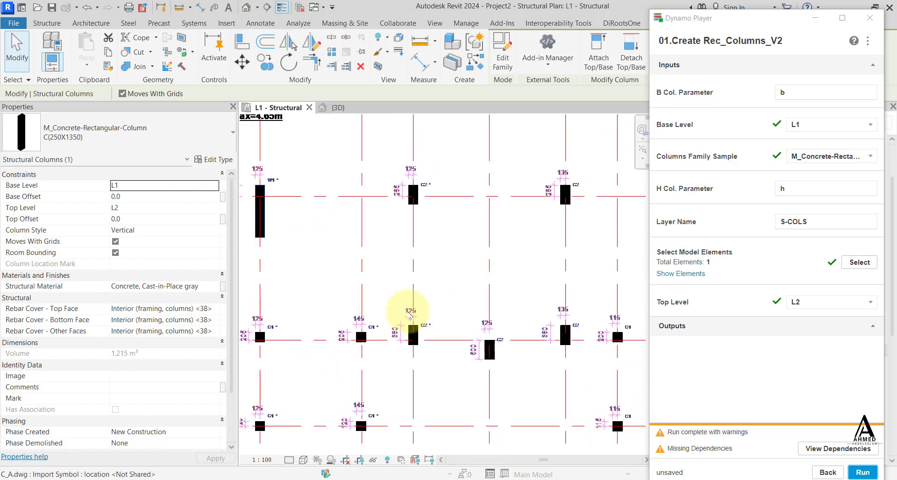
{"action": "scroll", "coordinate": [423, 323], "scroll_direction": "up", "scroll_amount": 3}
{"action": "left_click", "coordinate": [392, 309]}
{"action": "left_click", "coordinate": [398, 306]}
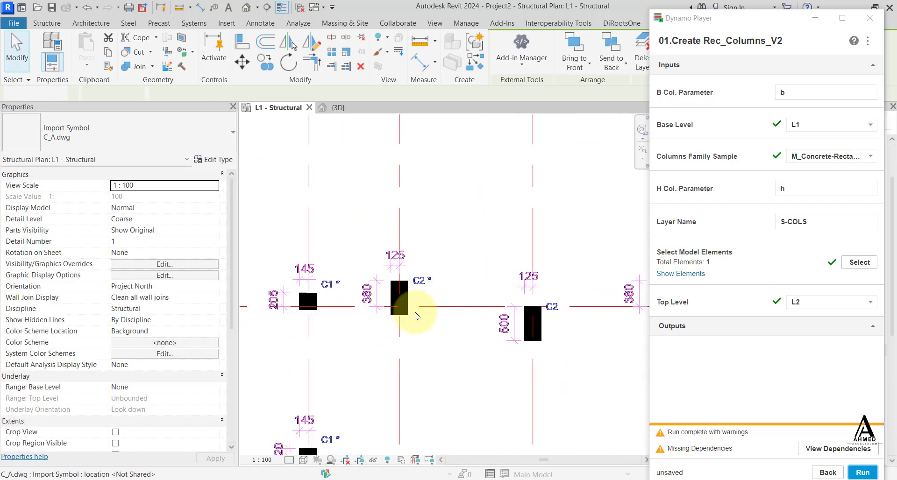
{"action": "scroll", "coordinate": [446, 238], "scroll_direction": "down", "scroll_amount": 2}
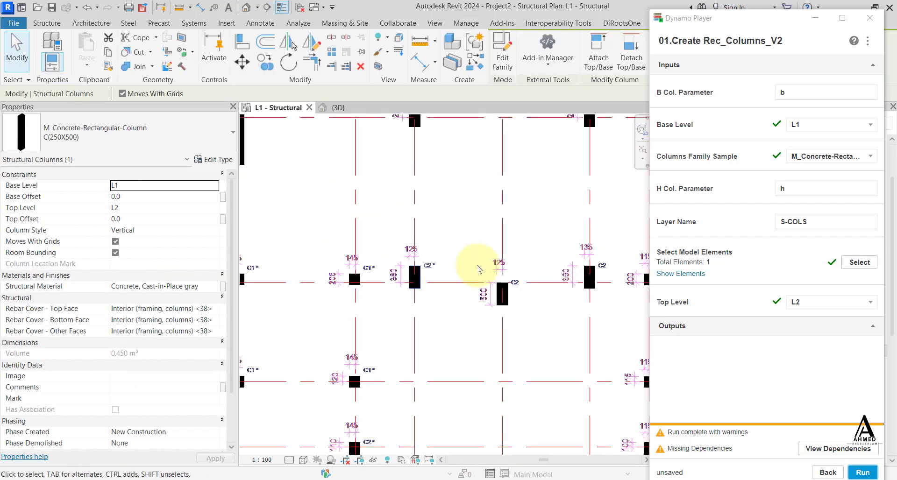
{"action": "middle_click_drag", "start_coordinate": [475, 266], "coordinate": [346, 240]}
{"action": "scroll", "coordinate": [527, 213], "scroll_direction": "up", "scroll_amount": 3}
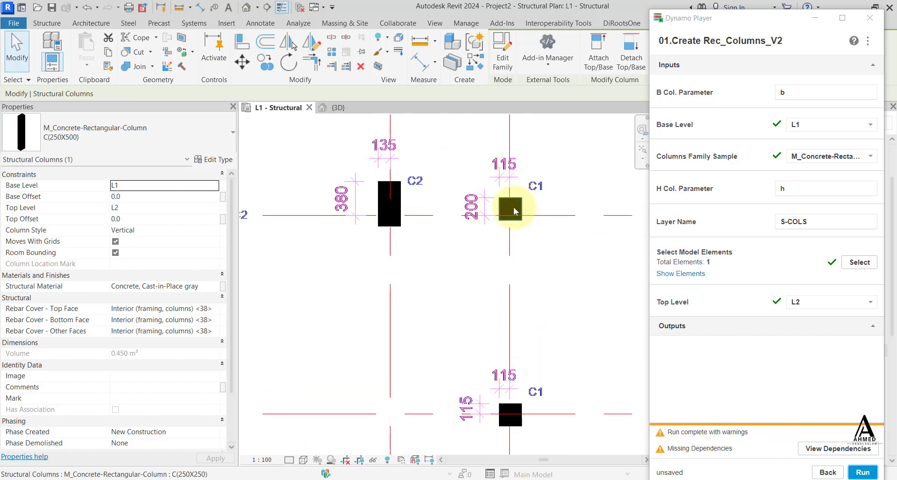
{"action": "left_click", "coordinate": [331, 124]}
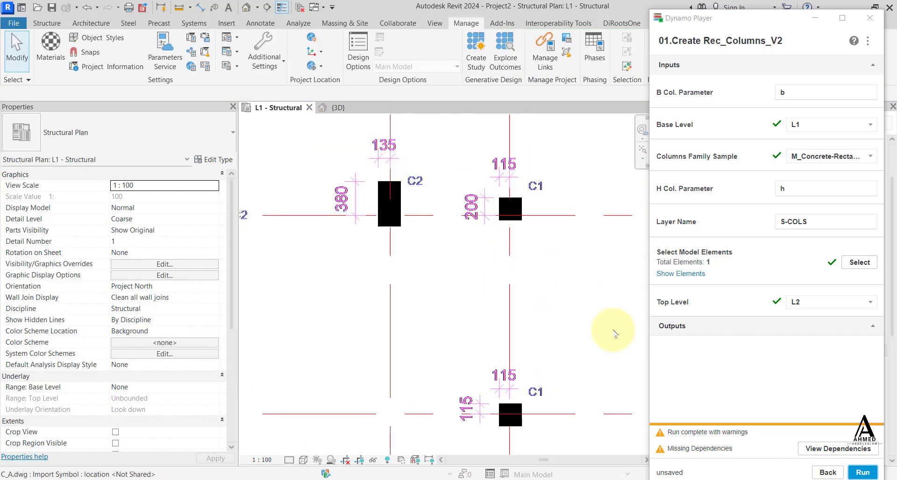
Switch to the {3D} view and change its visual style to show the columns with their material surfaces
{"action": "left_click", "coordinate": [339, 110]}
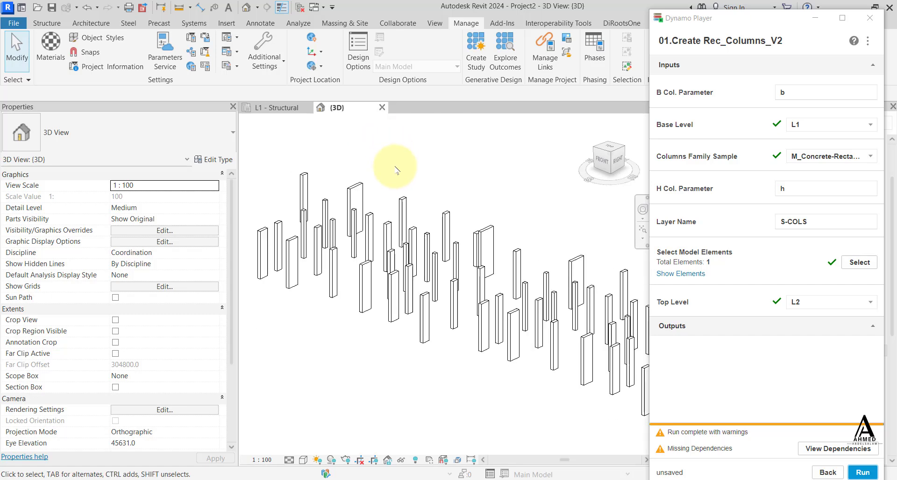
{"action": "left_click", "coordinate": [304, 460]}
{"action": "left_click", "coordinate": [309, 448]}
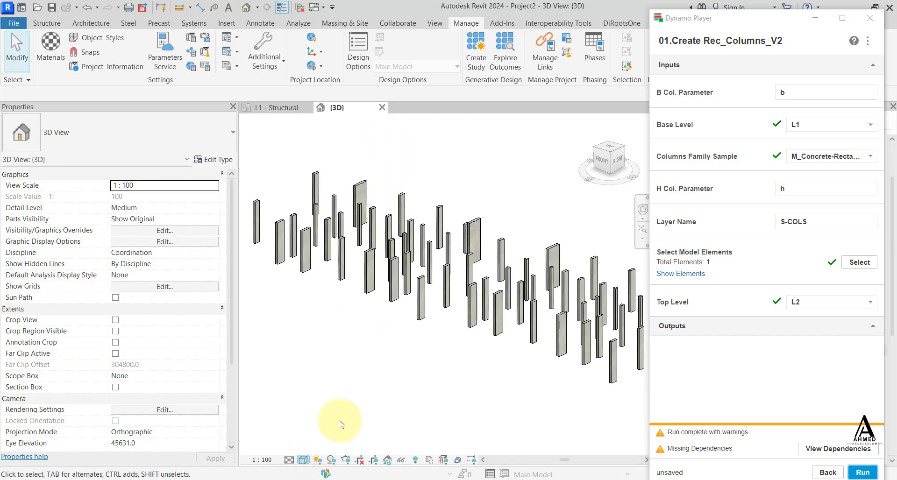
Check the b and h type dimensions of a C(250X950) column in the 3D view, close its type properties and deselect it
{"action": "scroll", "coordinate": [360, 310], "scroll_direction": "down", "scroll_amount": 3}
{"action": "scroll", "coordinate": [459, 324], "scroll_direction": "up", "scroll_amount": 4}
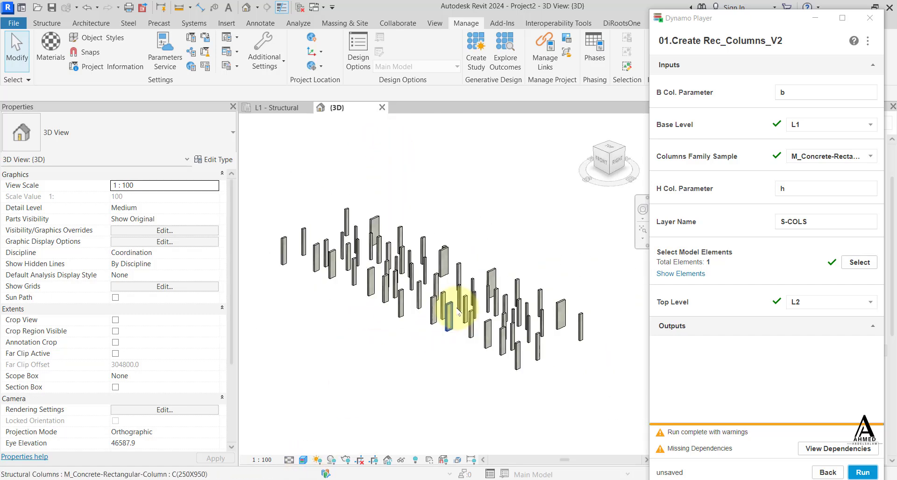
{"action": "left_click", "coordinate": [439, 319]}
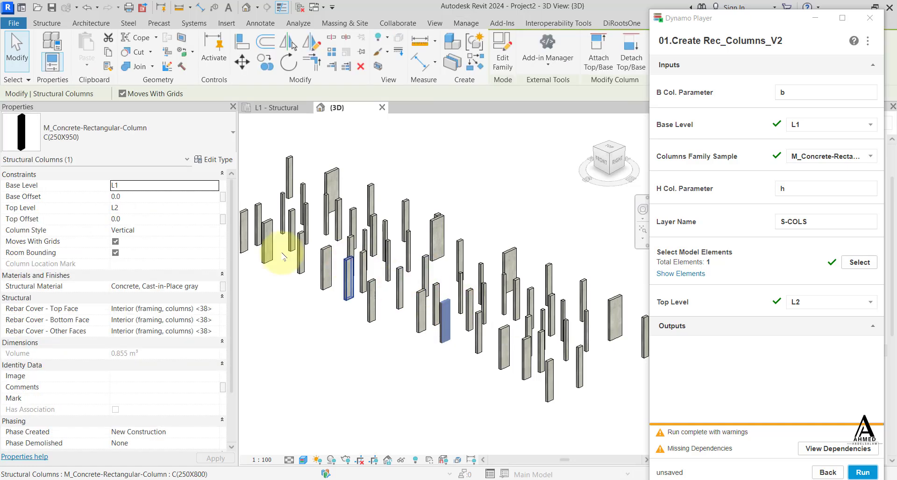
{"action": "scroll", "coordinate": [414, 321], "scroll_direction": "up", "scroll_amount": 1}
{"action": "middle_click_drag", "start_coordinate": [566, 402], "coordinate": [414, 266], "text": "shift"}
{"action": "scroll", "coordinate": [414, 266], "scroll_direction": "up", "scroll_amount": 2}
{"action": "left_click", "coordinate": [206, 160]}
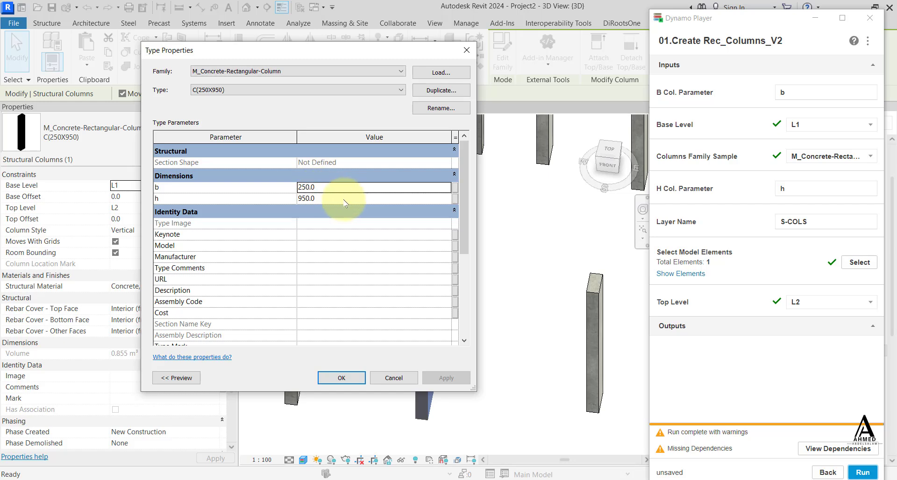
{"action": "key", "text": "Escape"}
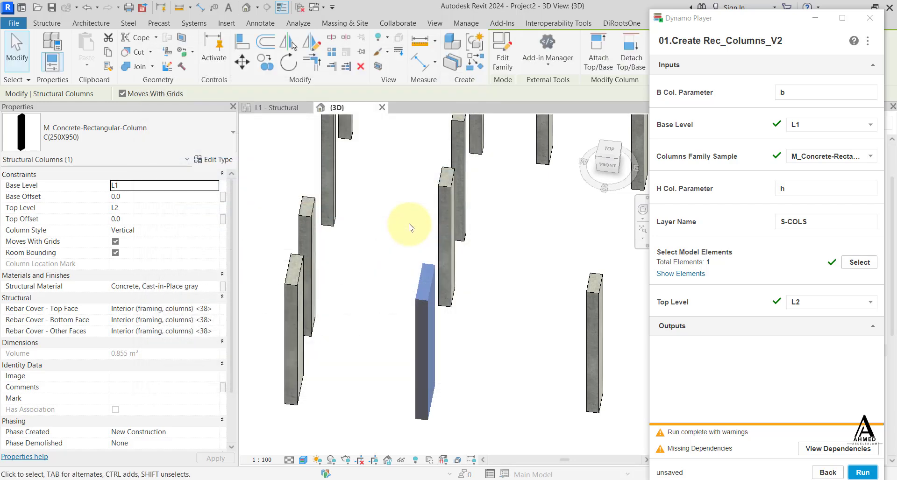
{"action": "key", "text": "Escape"}
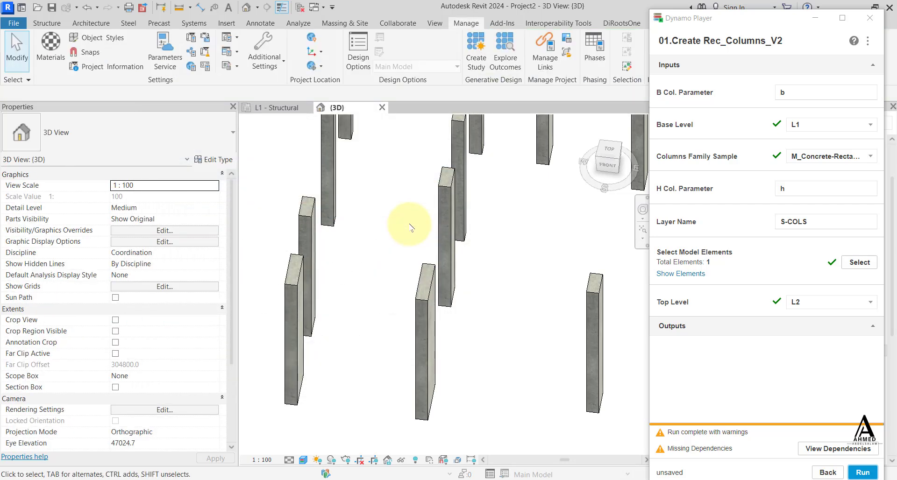